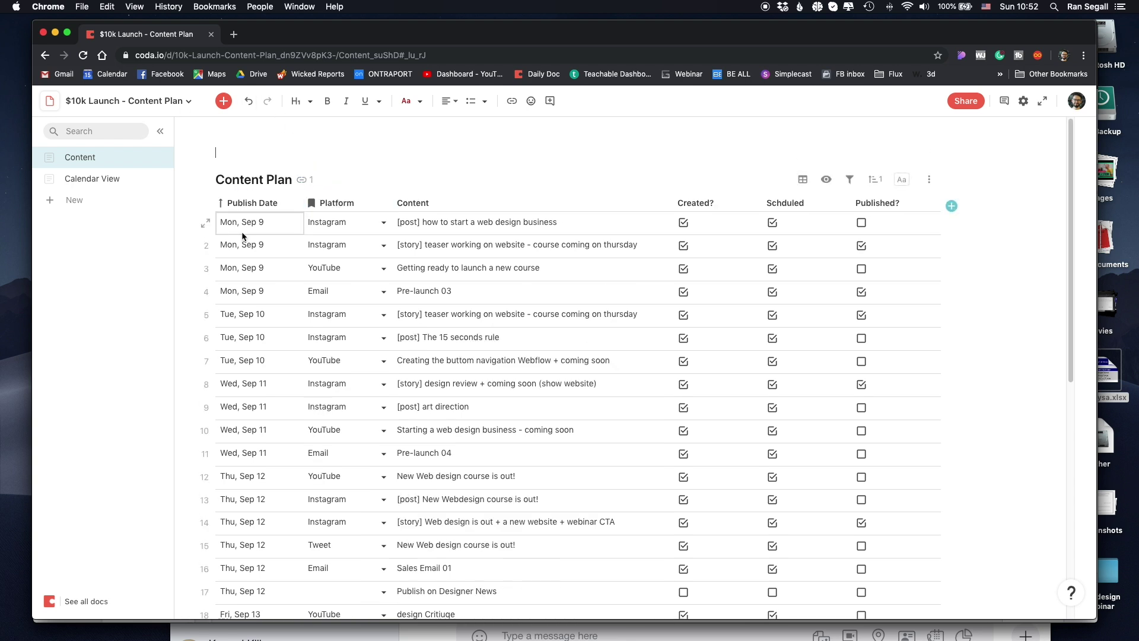
# Step: Check row 1's Platform choices in the Content Plan table, keeping Instagram
pyautogui.scroll(-5, 242, 237)
pyautogui.scroll(5, 244, 235)
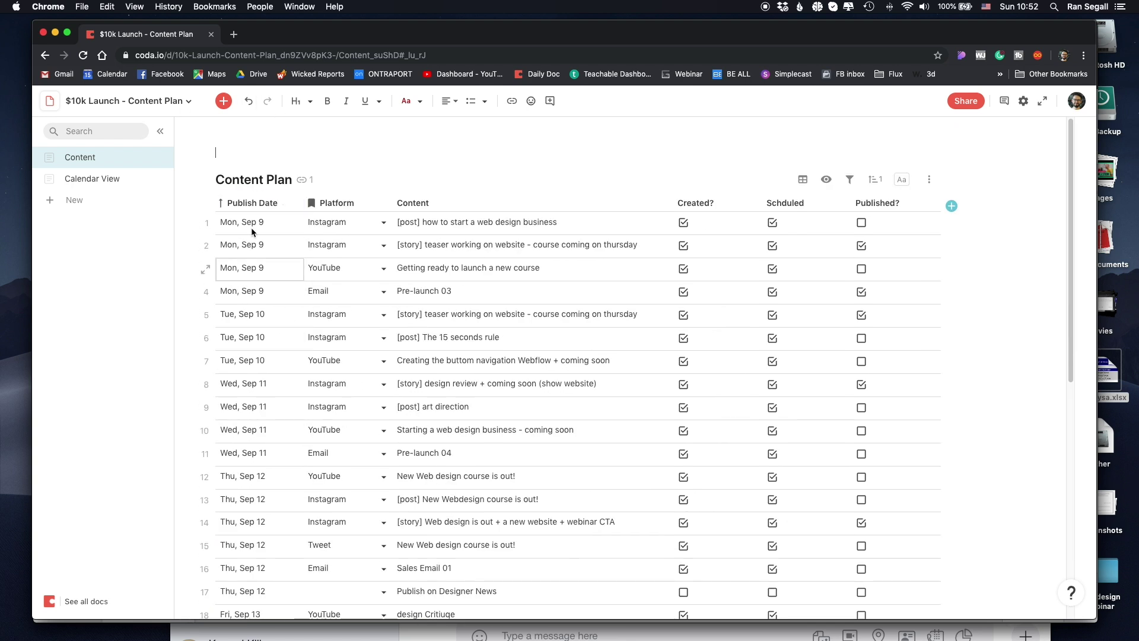
pyautogui.click(250, 203)
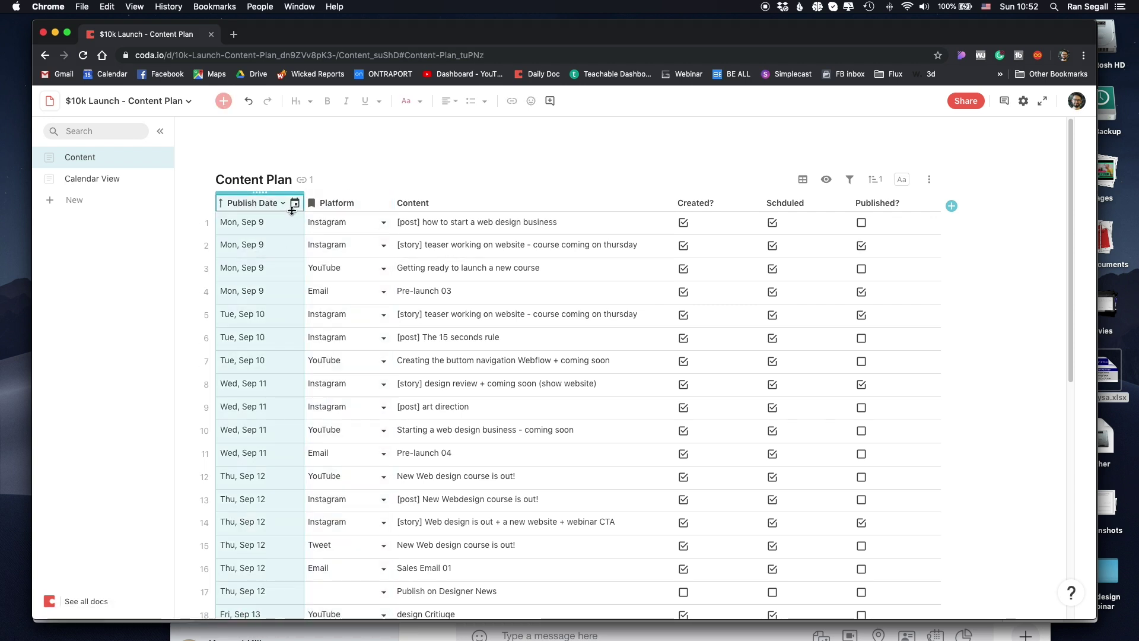
pyautogui.click(336, 203)
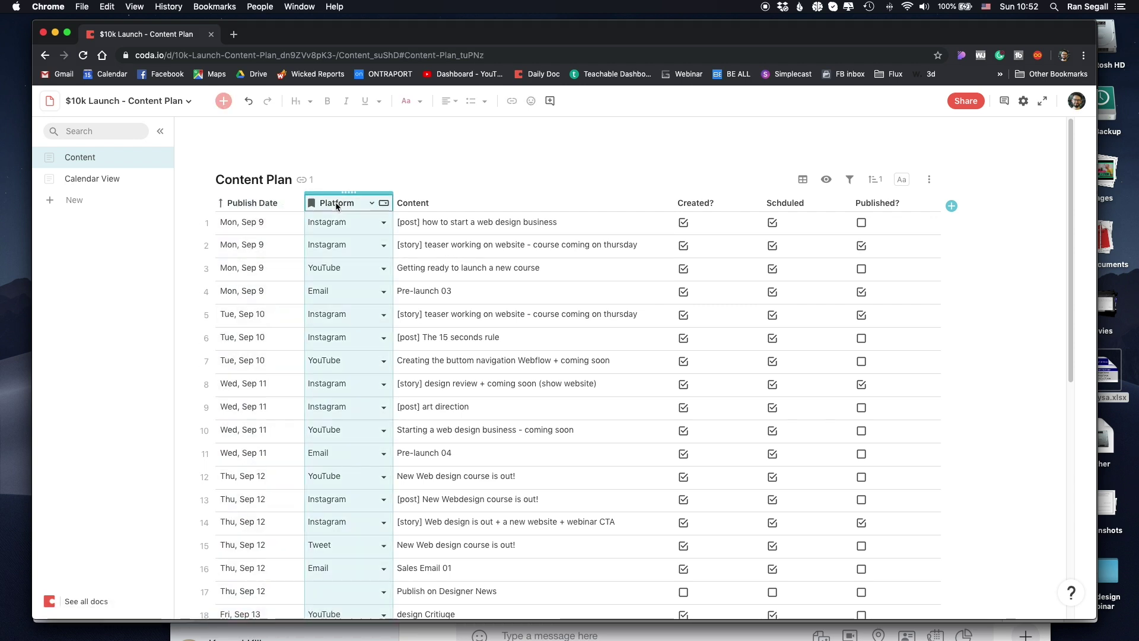
pyautogui.click(382, 225)
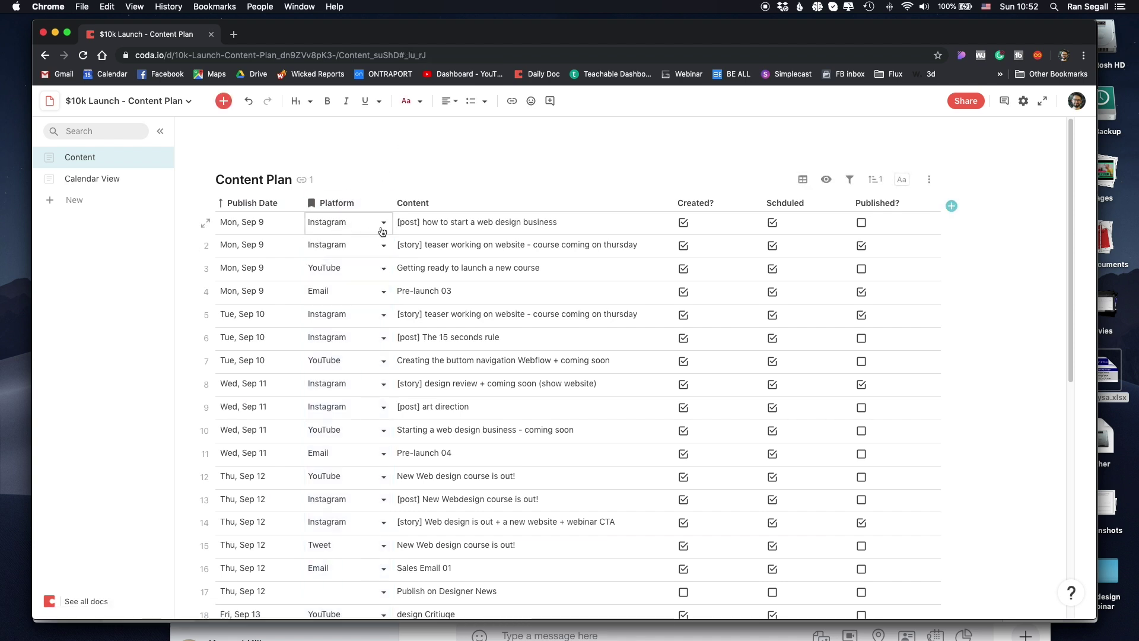
pyautogui.click(368, 225)
pyautogui.click(341, 203)
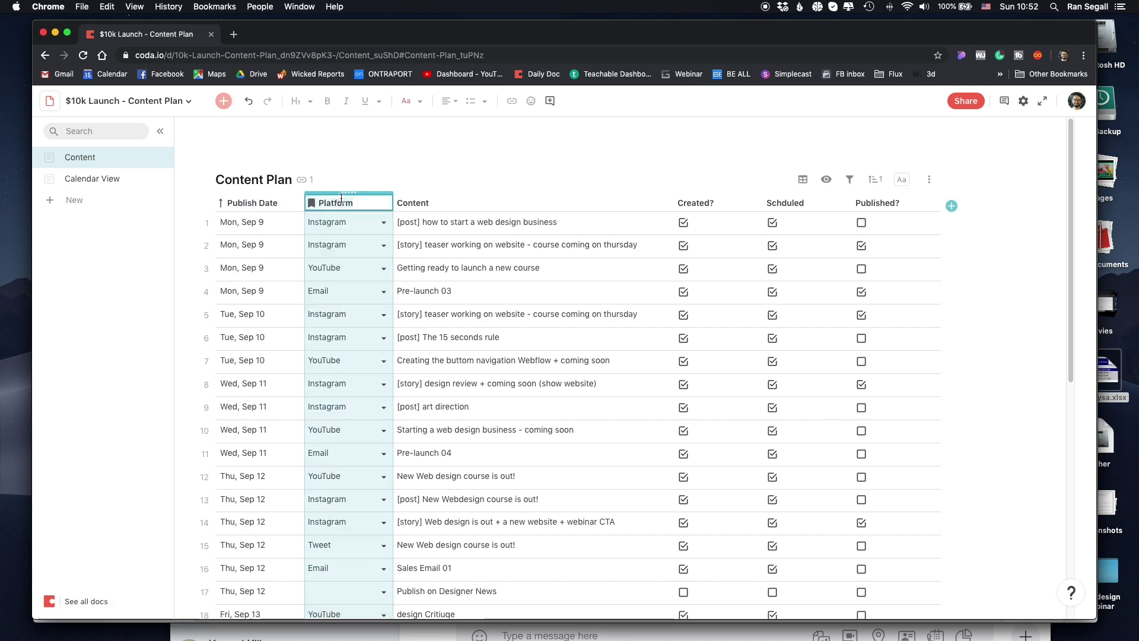
# Step: Review the selectable platforms in the Platform column's format settings
pyautogui.click(368, 189)
pyautogui.click(337, 203)
pyautogui.click(383, 203)
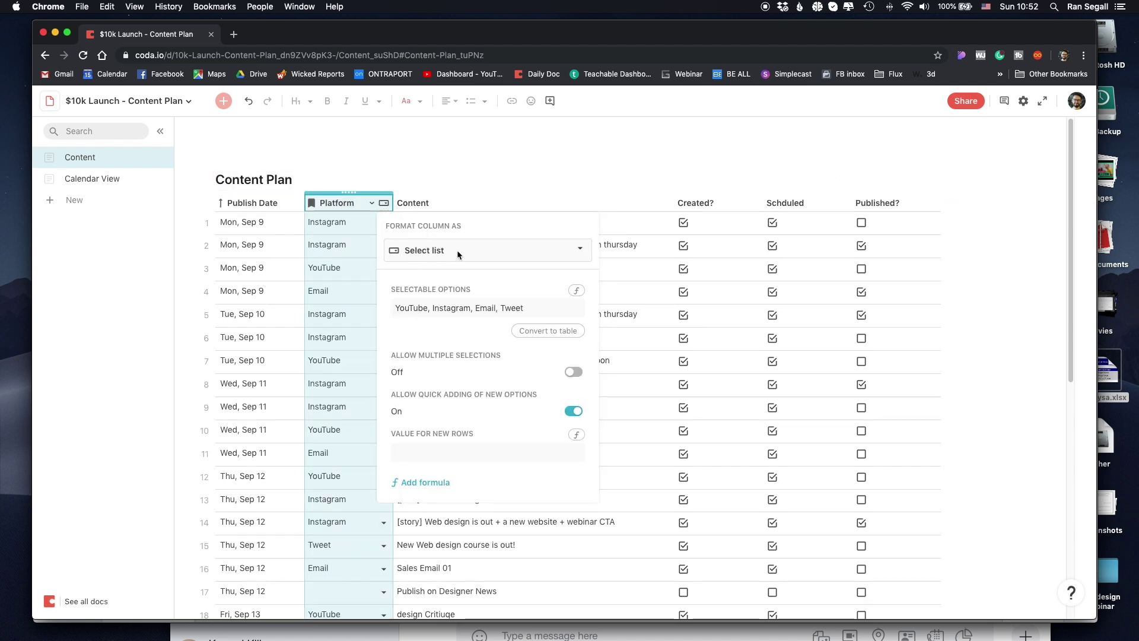
pyautogui.click(398, 308)
pyautogui.click(458, 153)
# Step: Keep Instagram as row 5's platform and select its Content cell
pyautogui.click(382, 318)
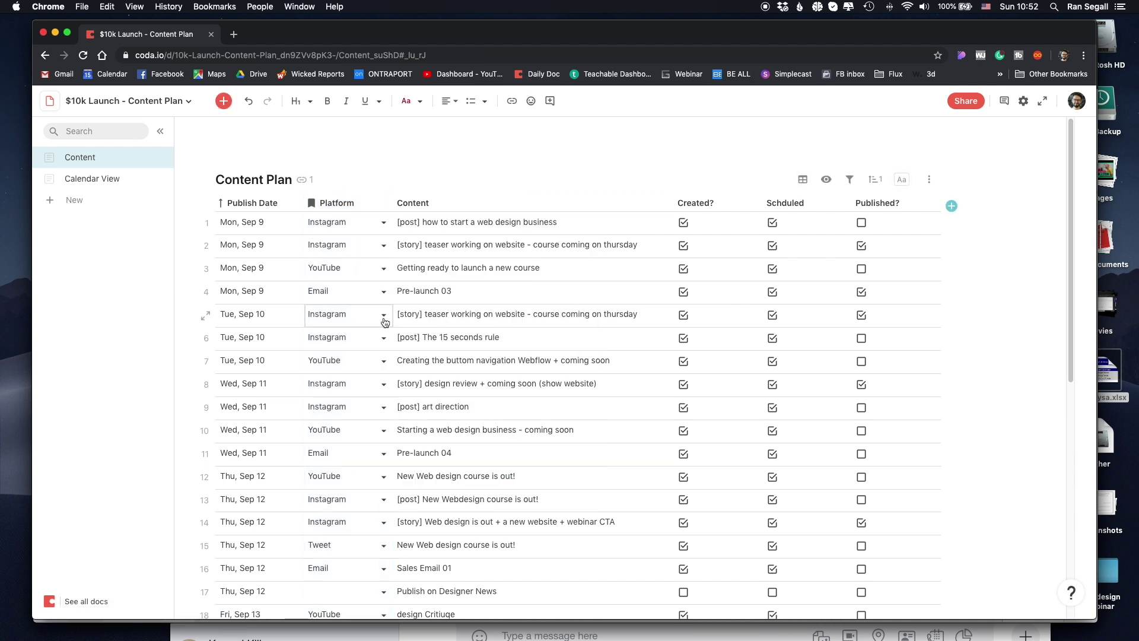
pyautogui.click(382, 317)
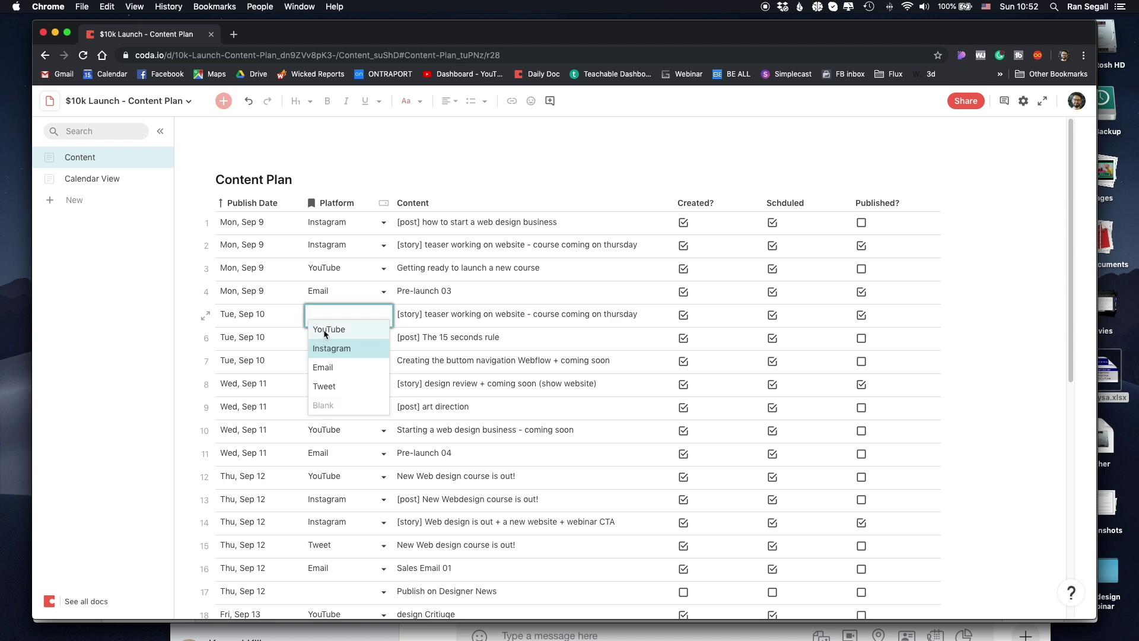
pyautogui.click(460, 128)
pyautogui.click(426, 324)
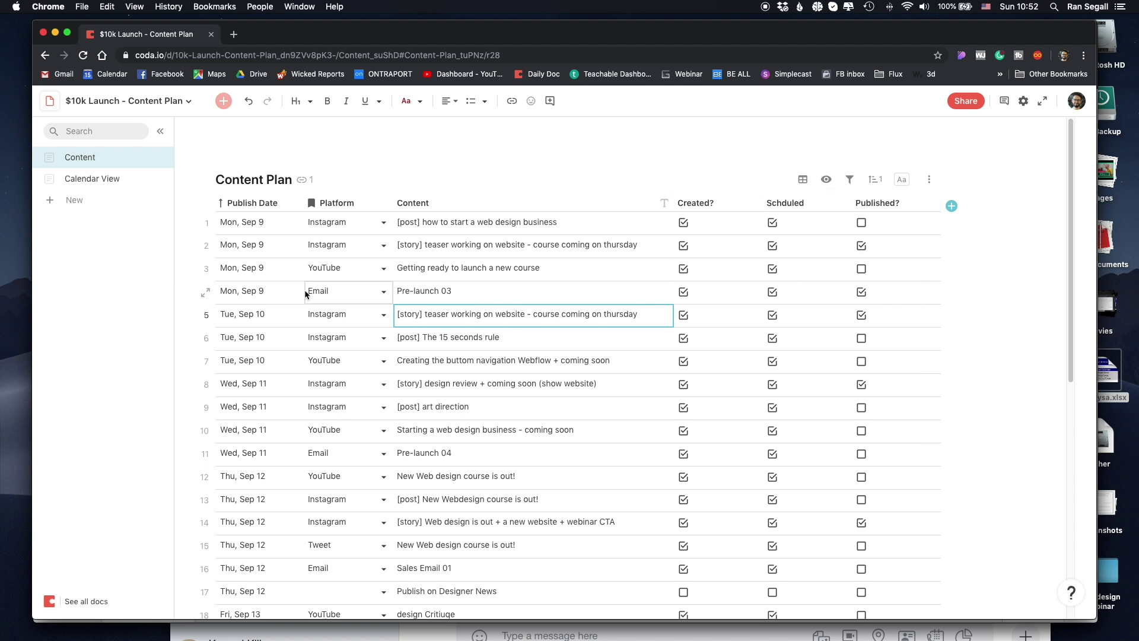
pyautogui.scroll(-5, 545, 290)
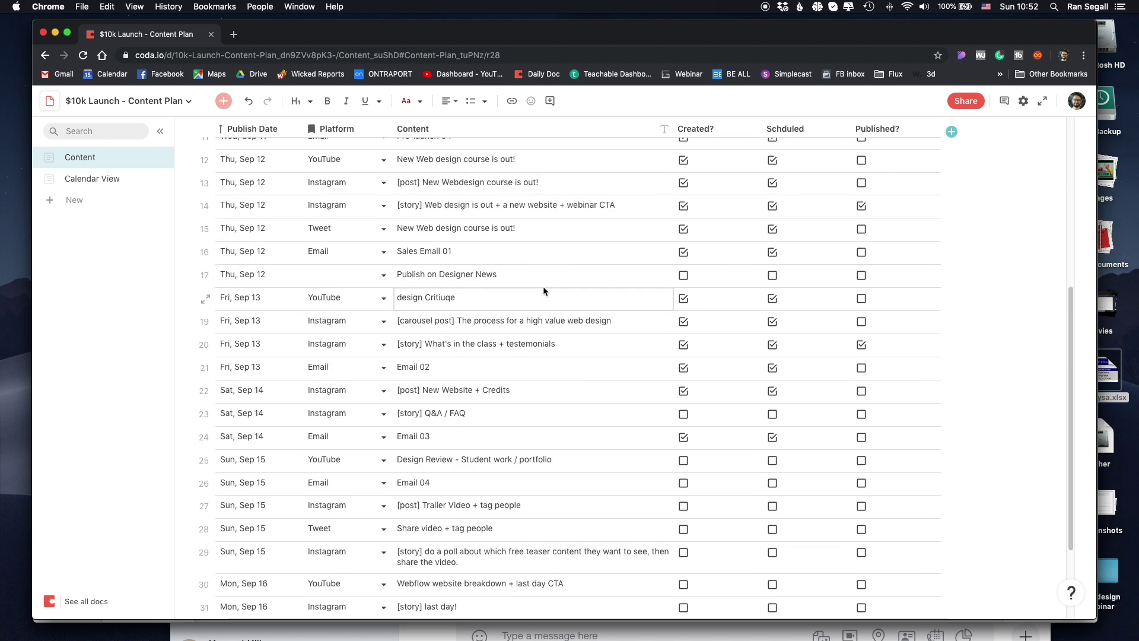
pyautogui.scroll(5, 543, 286)
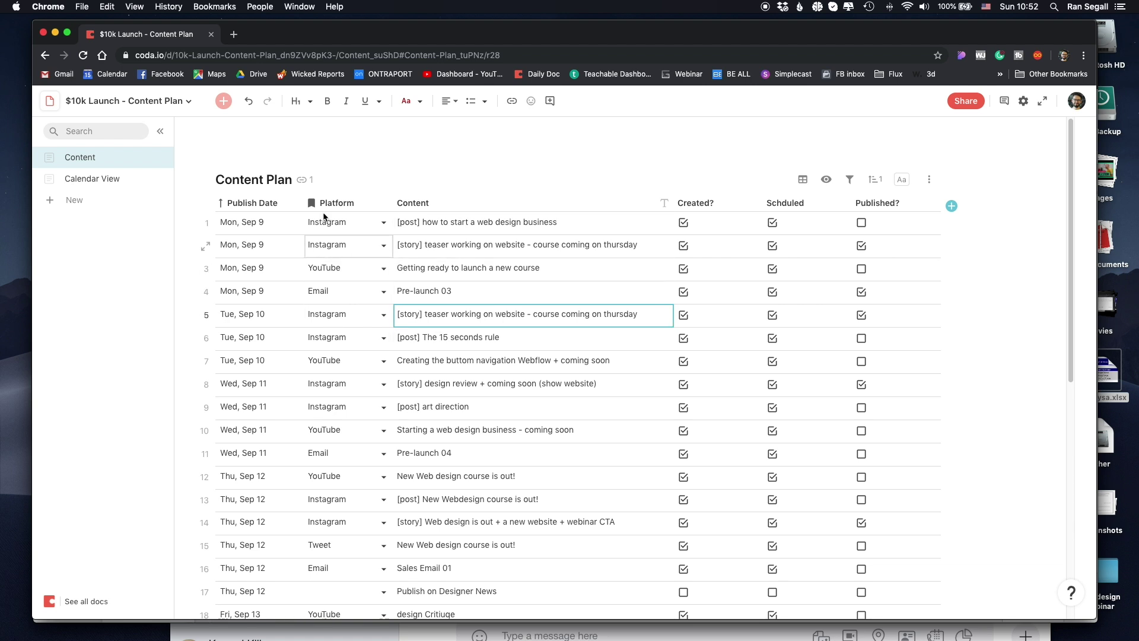
pyautogui.scroll(-5, 505, 408)
pyautogui.scroll(5, 505, 408)
# Step: Go to the Calendar View page and look across the card board
pyautogui.click(57, 176)
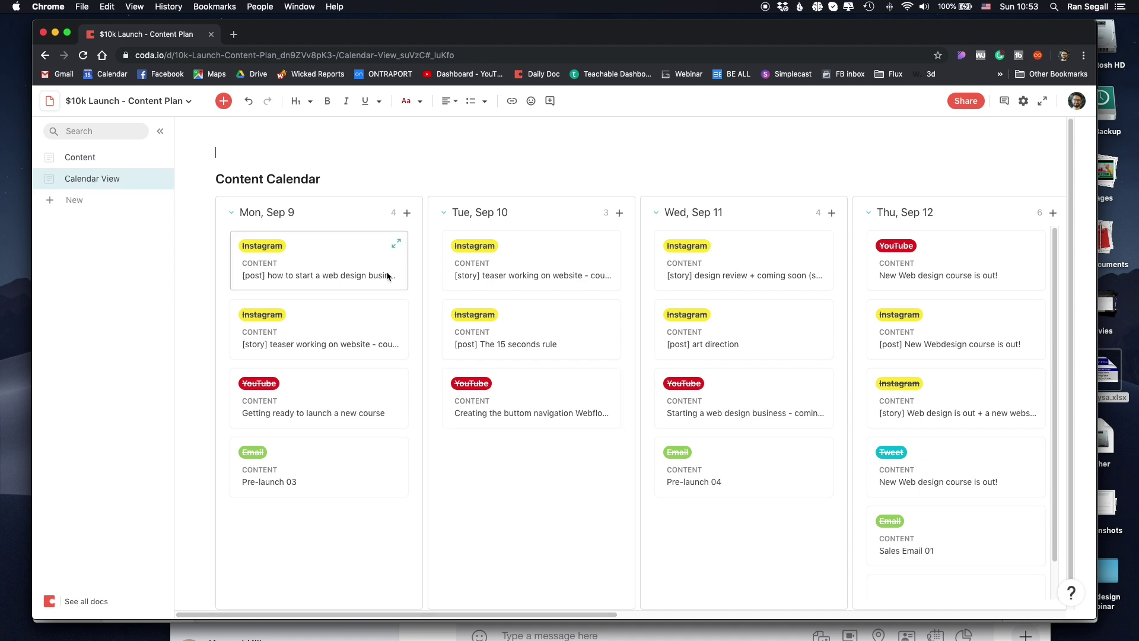
pyautogui.hscroll(10, 356, 415)
pyautogui.hscroll(-8, 356, 415)
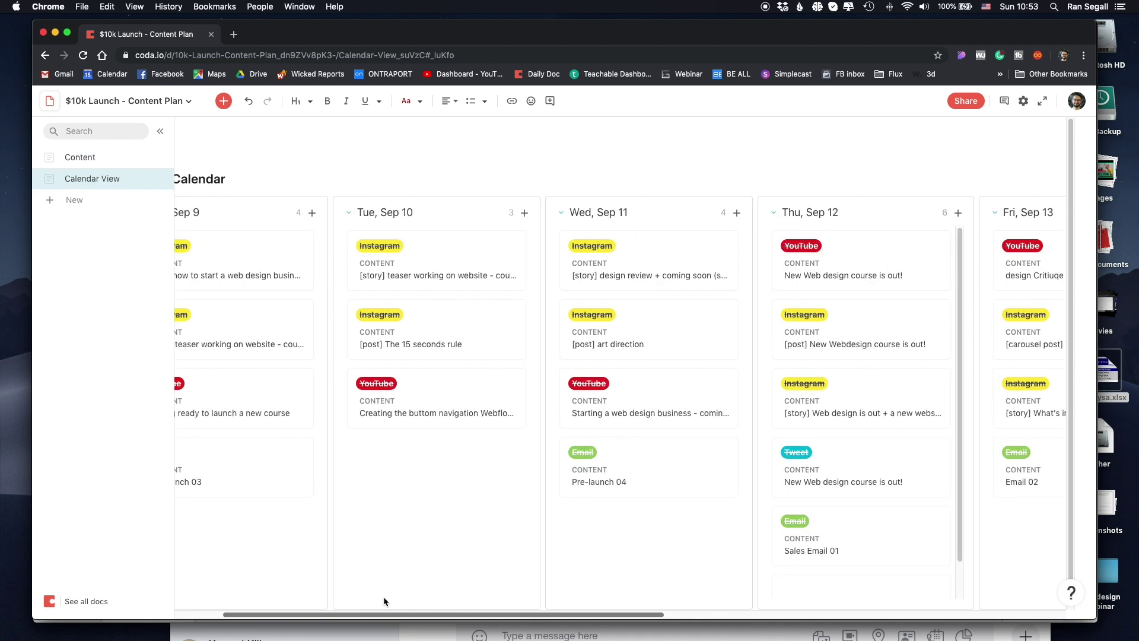
pyautogui.hscroll(-2, 311, 178)
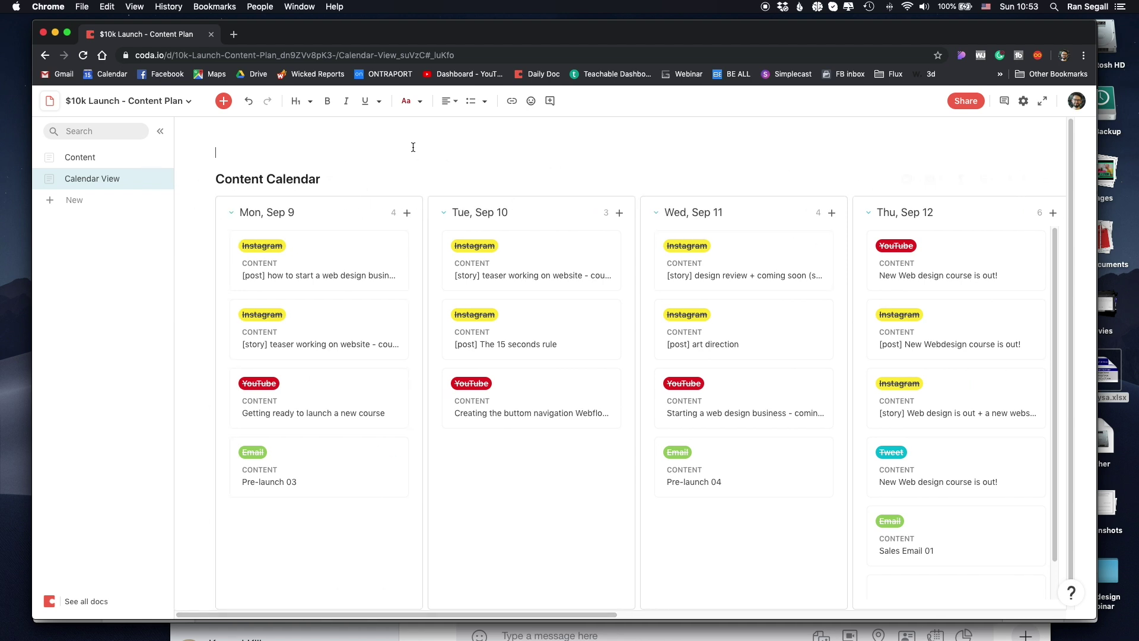
# Step: Try a calendar layout for the board, then undo back to the card board
pyautogui.click(907, 179)
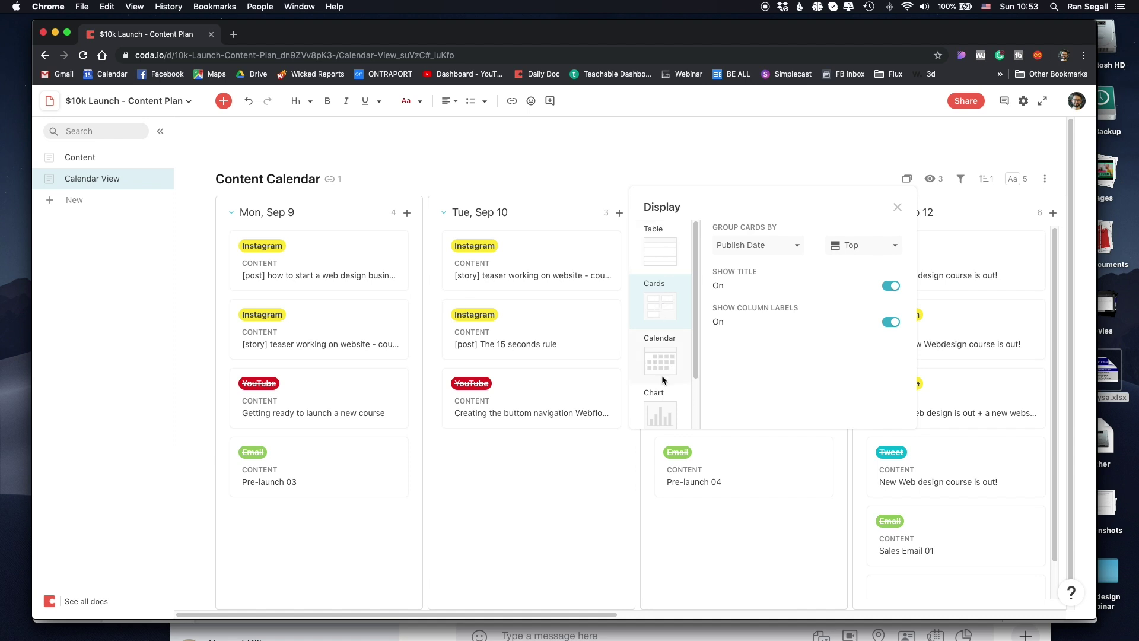
pyautogui.scroll(-2, 662, 378)
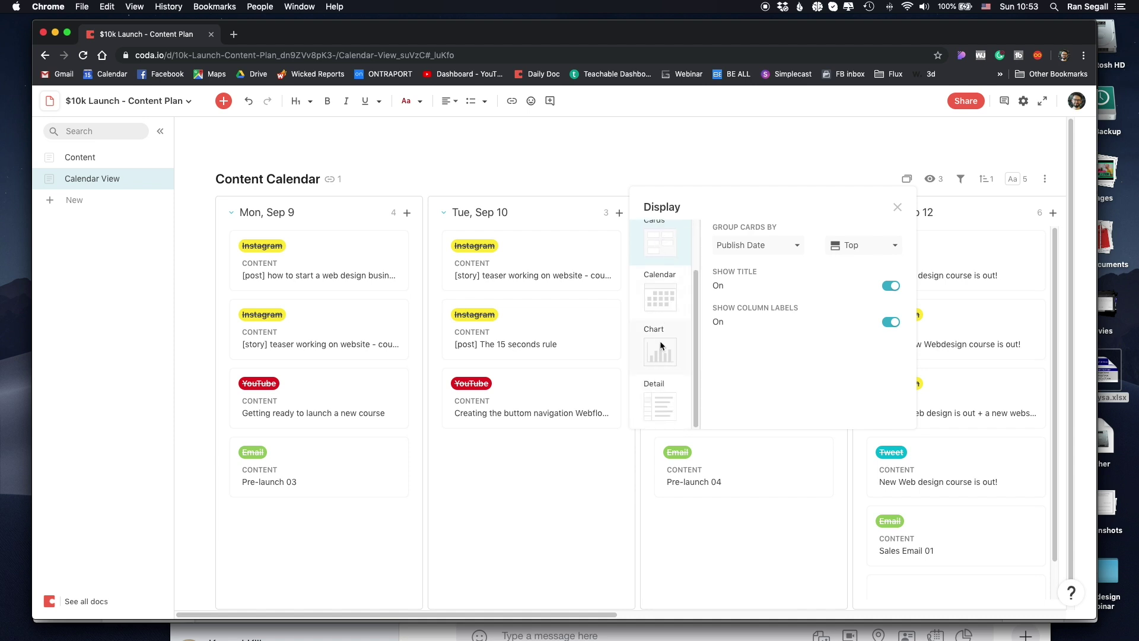
pyautogui.scroll(2, 662, 349)
pyautogui.scroll(-2, 664, 356)
pyautogui.scroll(2, 675, 345)
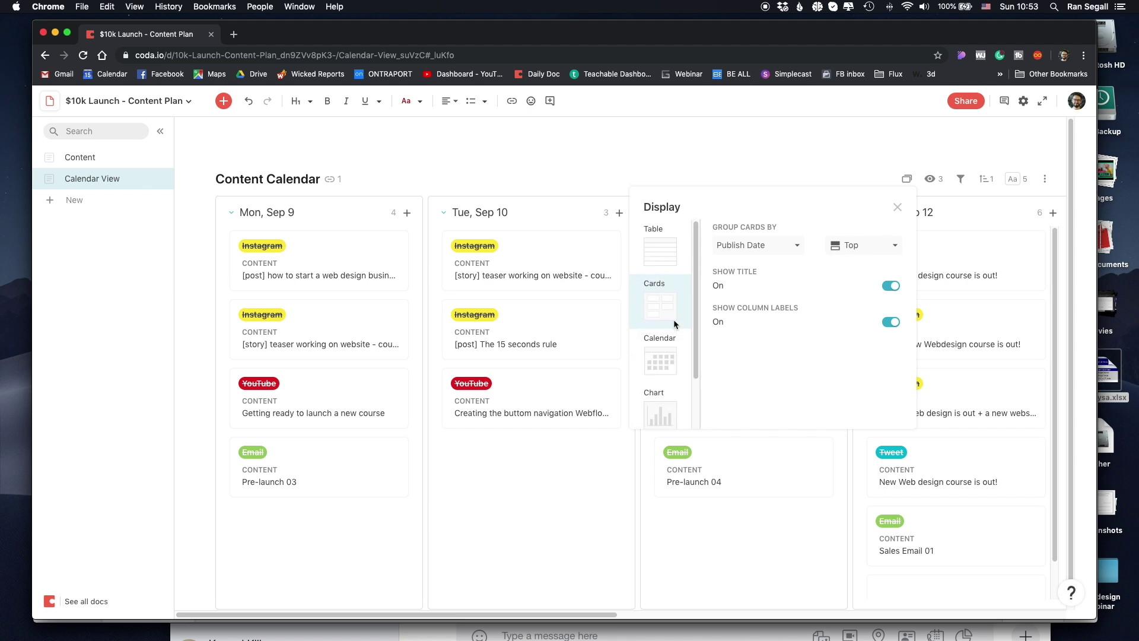
pyautogui.click(656, 354)
pyautogui.click(678, 209)
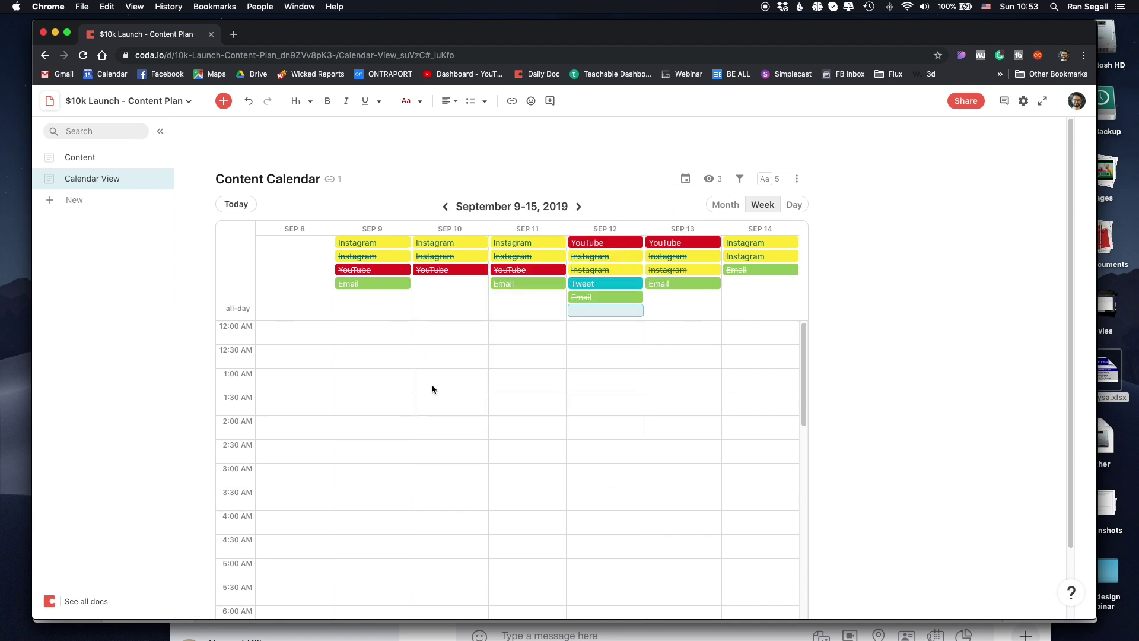
pyautogui.press('super+z')
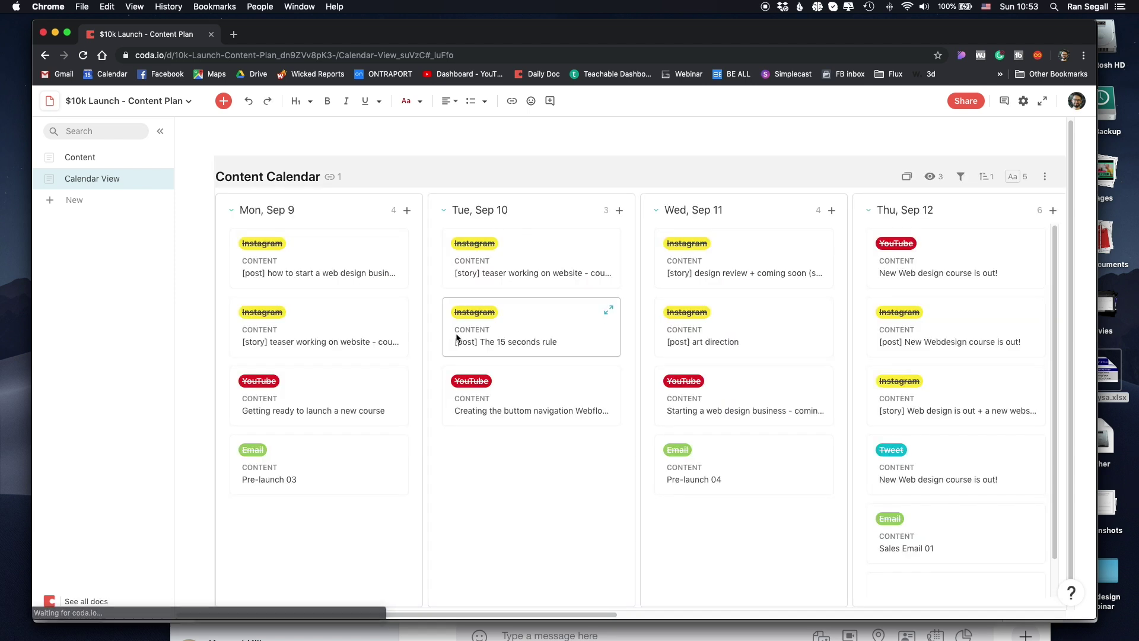
# Step: Bring up the card Visibility list showing Platform and Content, hiding the checkbox fields
pyautogui.click(906, 177)
pyautogui.click(638, 127)
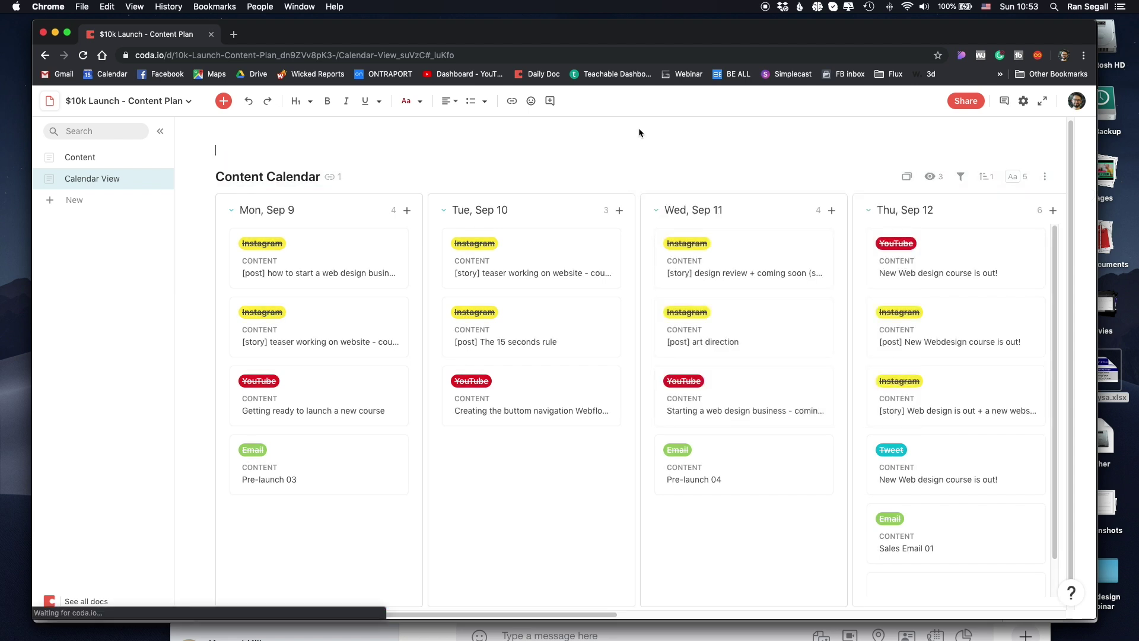
pyautogui.click(931, 178)
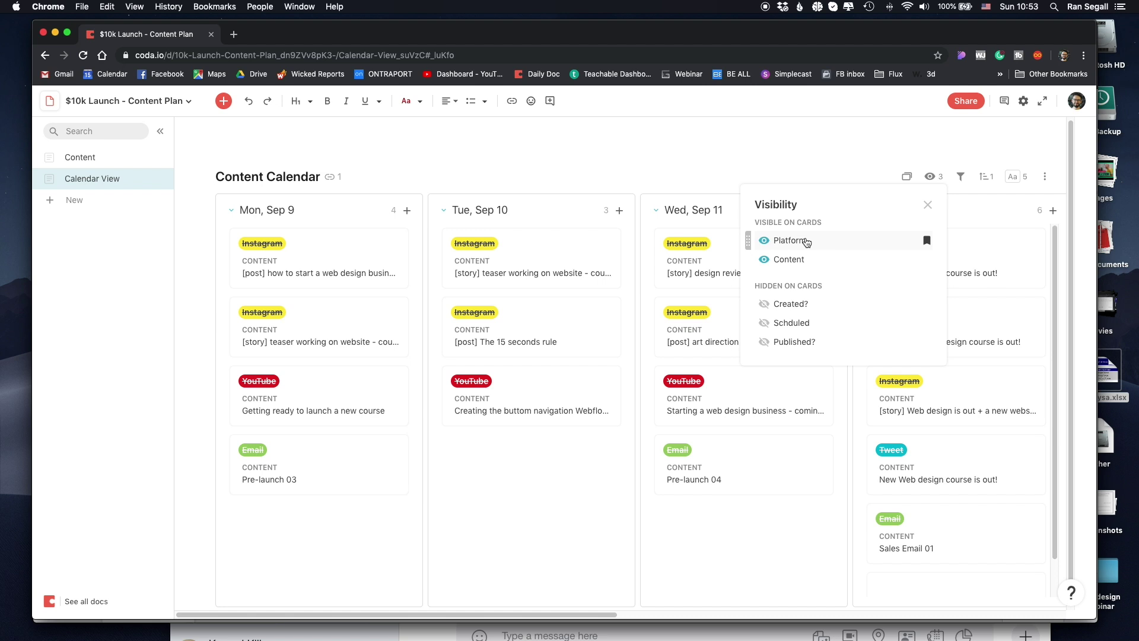
# Step: Confirm cards are grouped by Publish Date, then close the card field Visibility list
pyautogui.click(907, 176)
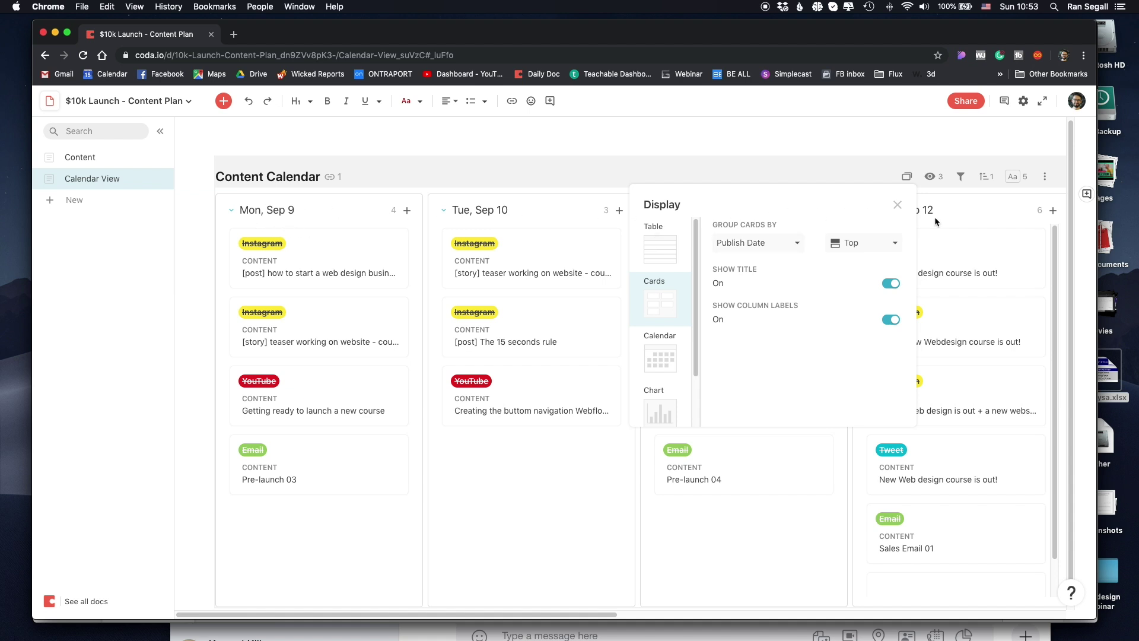
pyautogui.click(899, 205)
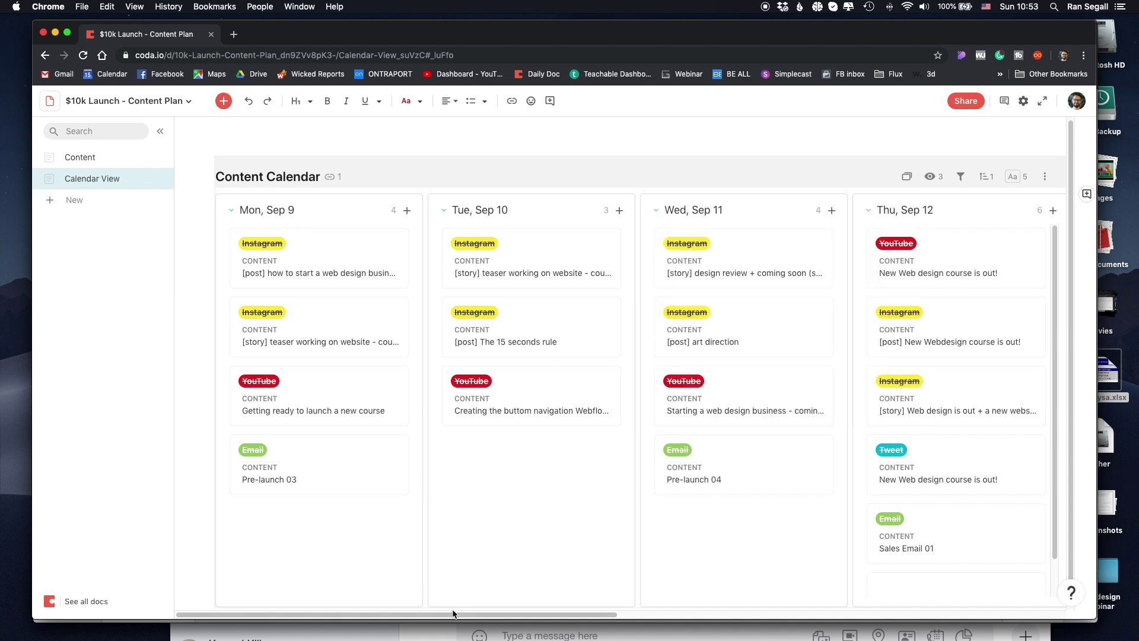
pyautogui.moveTo(454, 614); pyautogui.dragTo(256, 613)
pyautogui.click(906, 176)
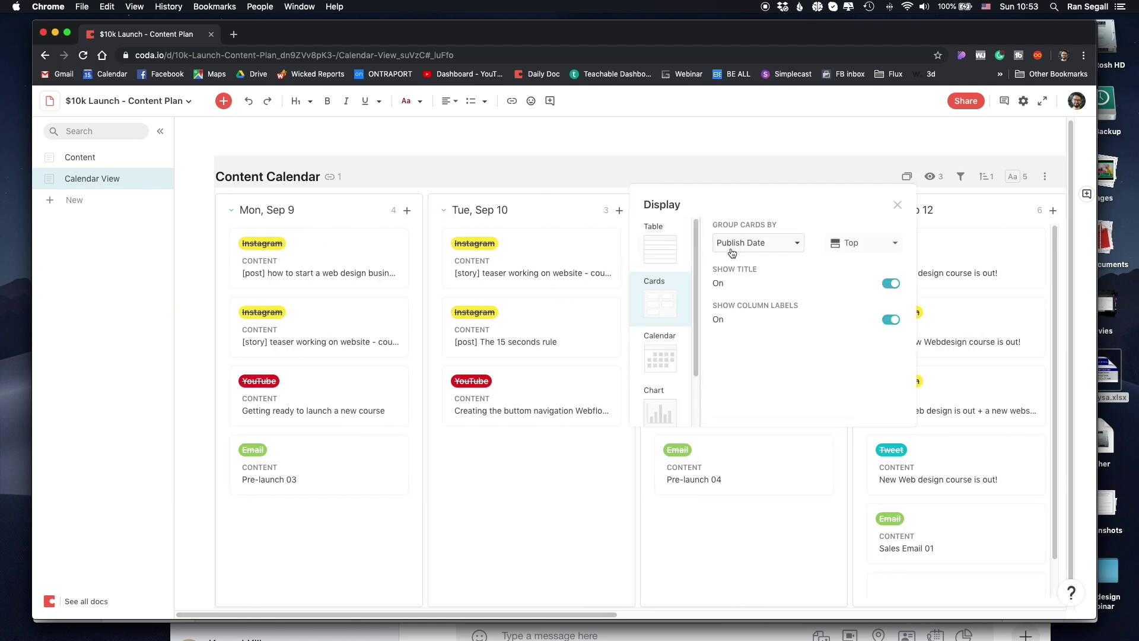
pyautogui.click(899, 207)
pyautogui.click(930, 176)
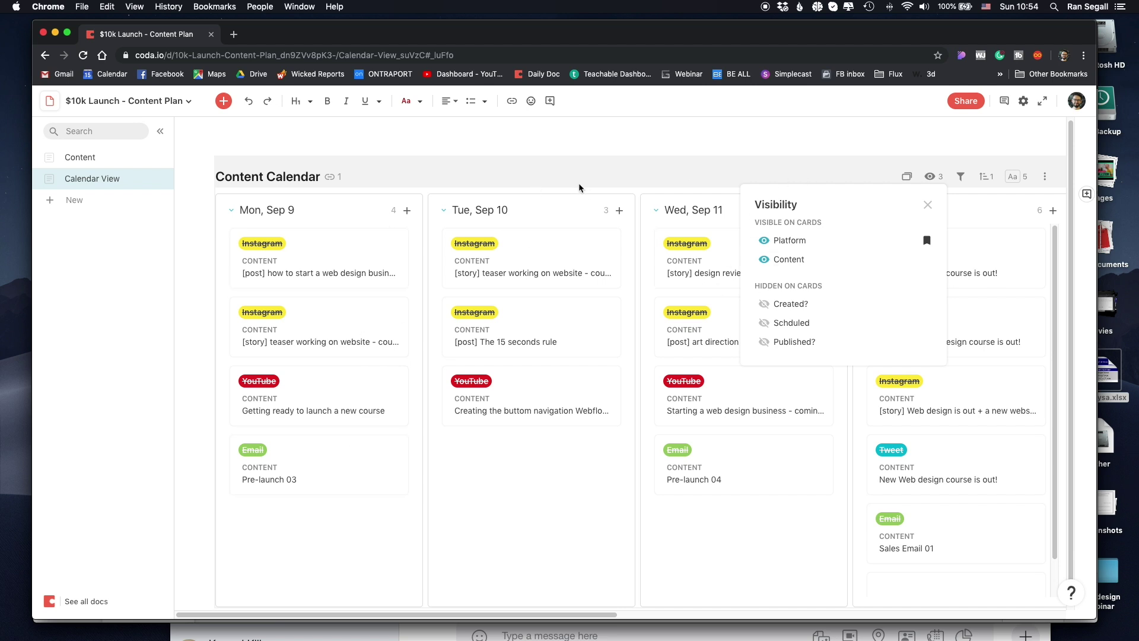
pyautogui.click(629, 187)
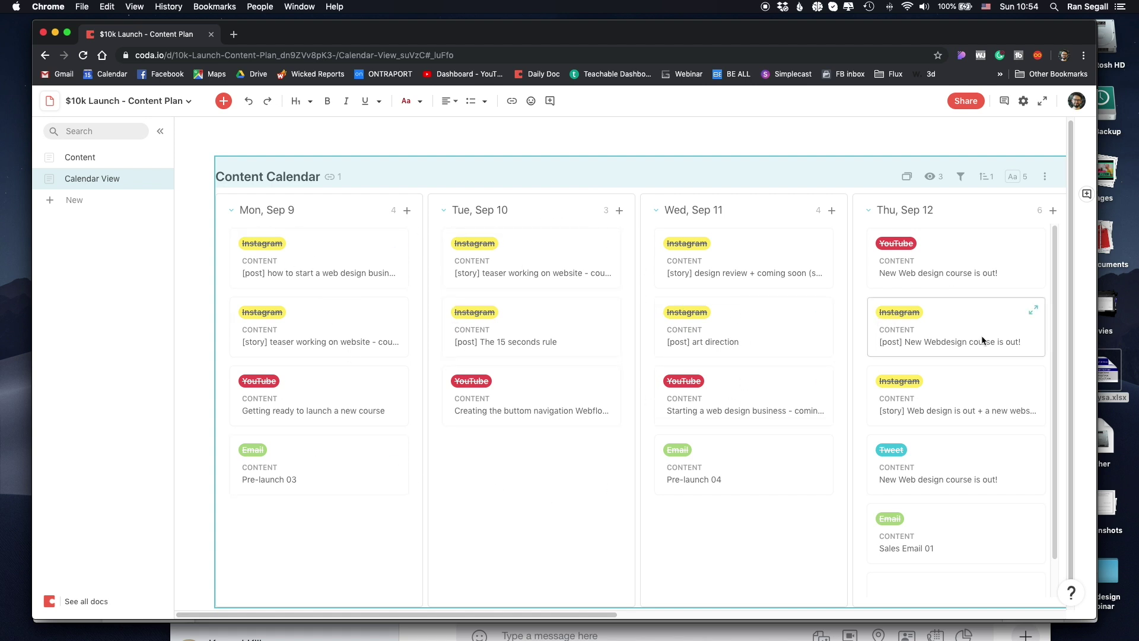
# Step: Look over the five conditional formatting rules for platforms and Created?
pyautogui.click(1011, 183)
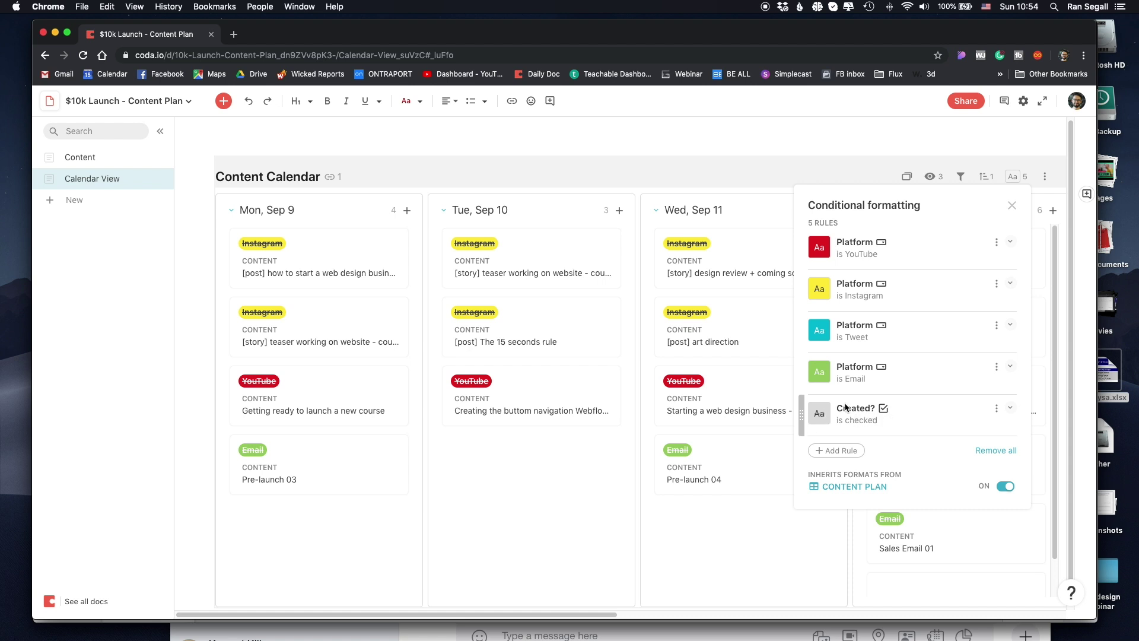
pyautogui.click(499, 485)
# Step: Open the Sep 9 Instagram post, reveal Created?, Schduled and Published?, then close it
pyautogui.click(294, 261)
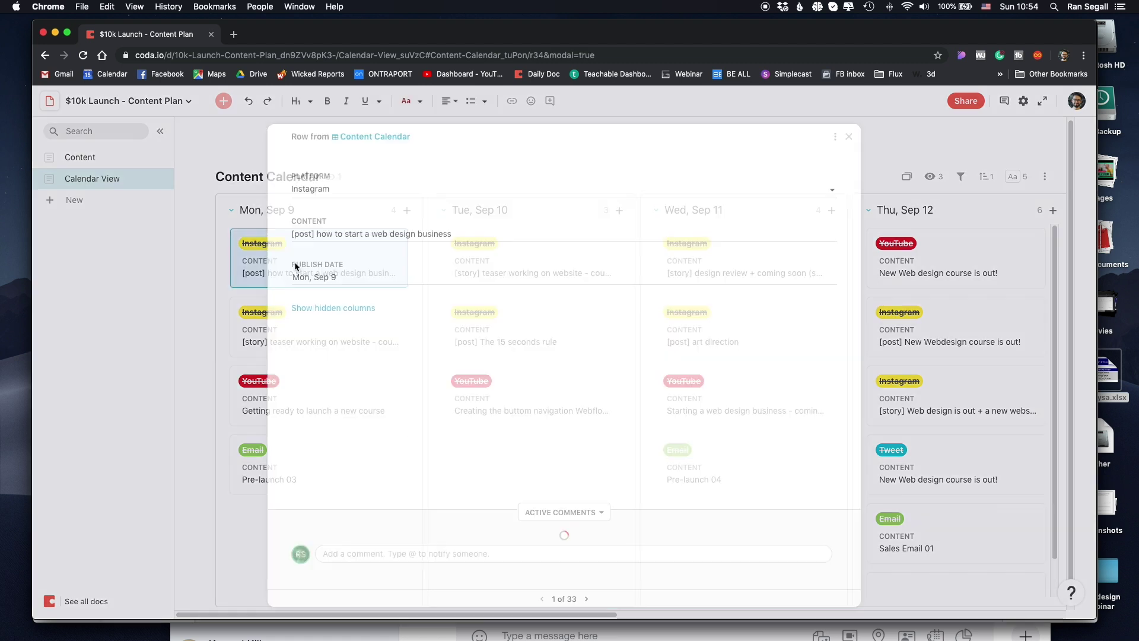
pyautogui.click(227, 273)
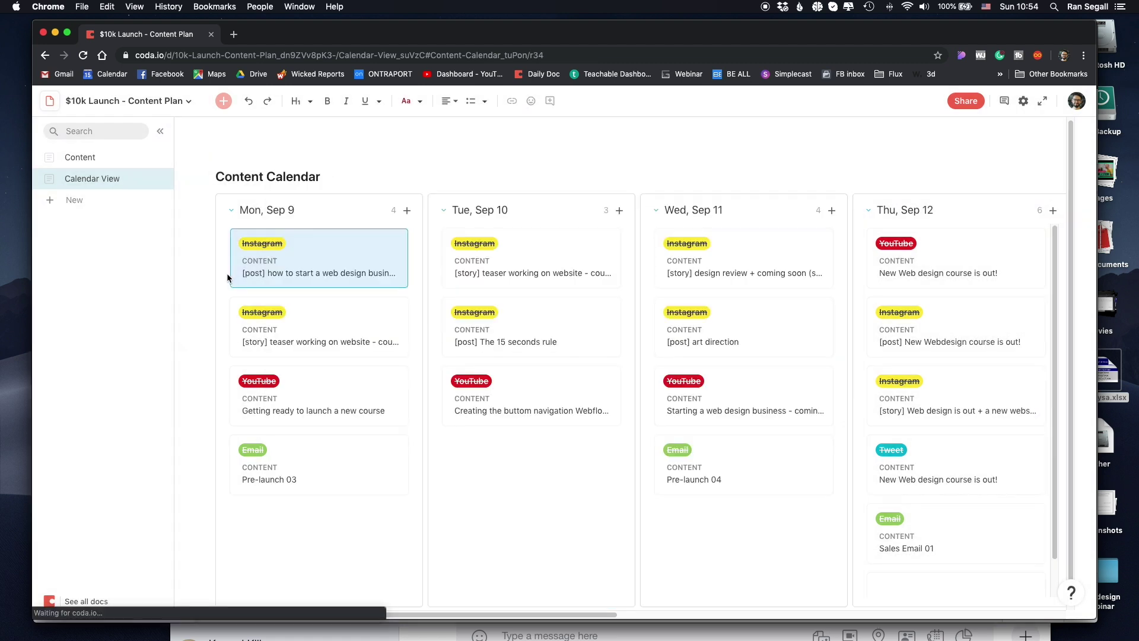
pyautogui.click(289, 265)
pyautogui.click(325, 309)
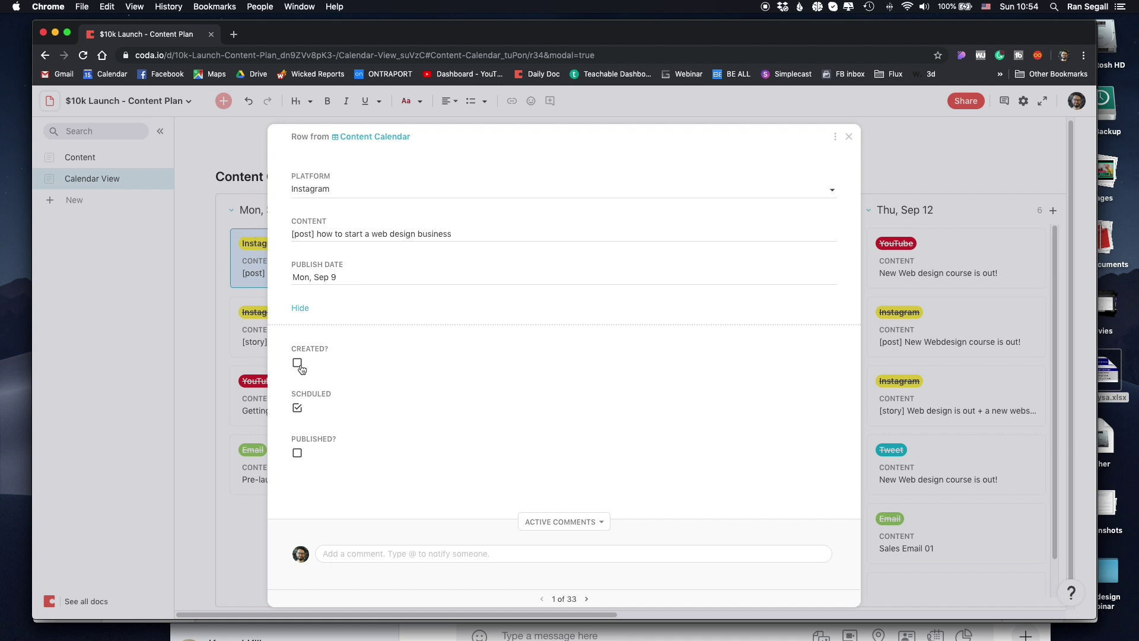
pyautogui.click(215, 299)
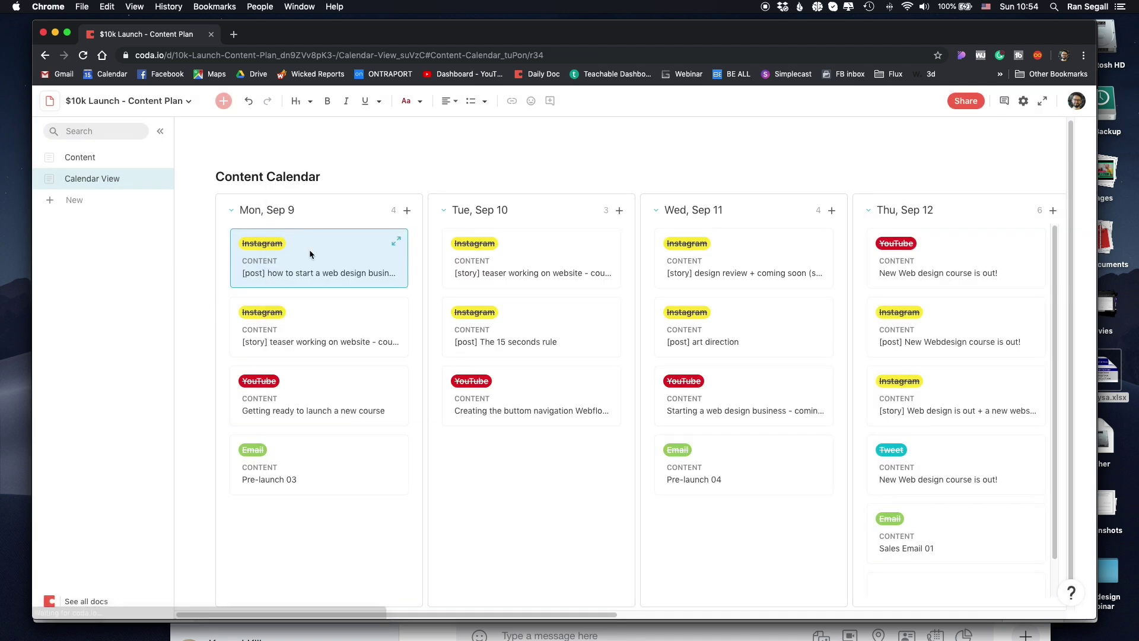
pyautogui.click(237, 292)
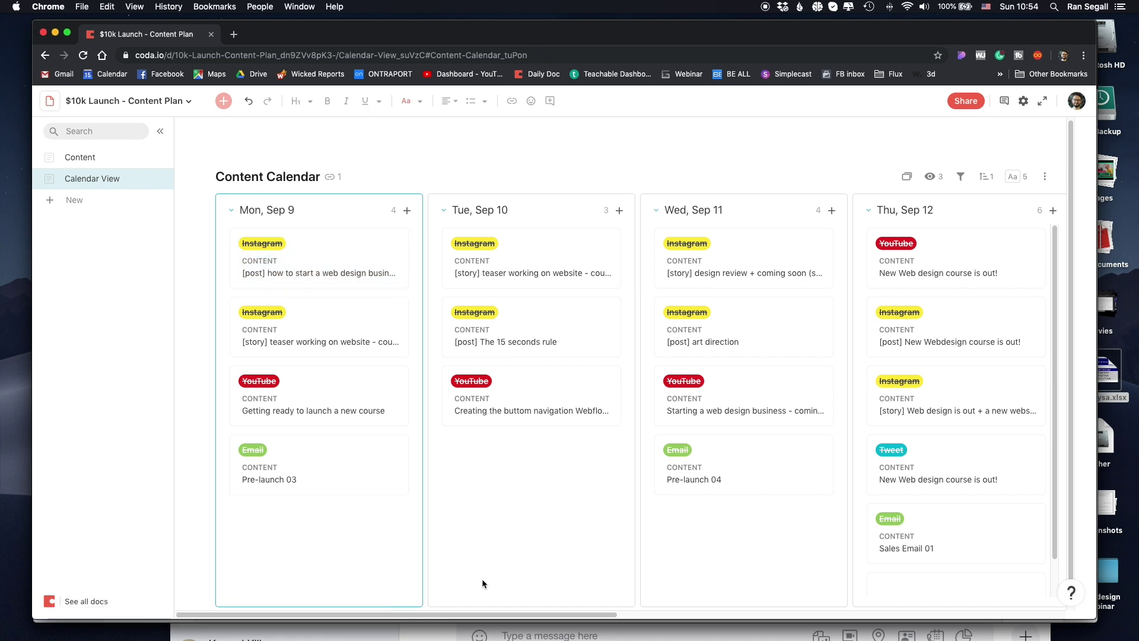
# Step: Tick Created? on the Sun Sep 15 YouTube Design Review post; Email 04 stays put
pyautogui.moveTo(482, 615); pyautogui.dragTo(519, 618)
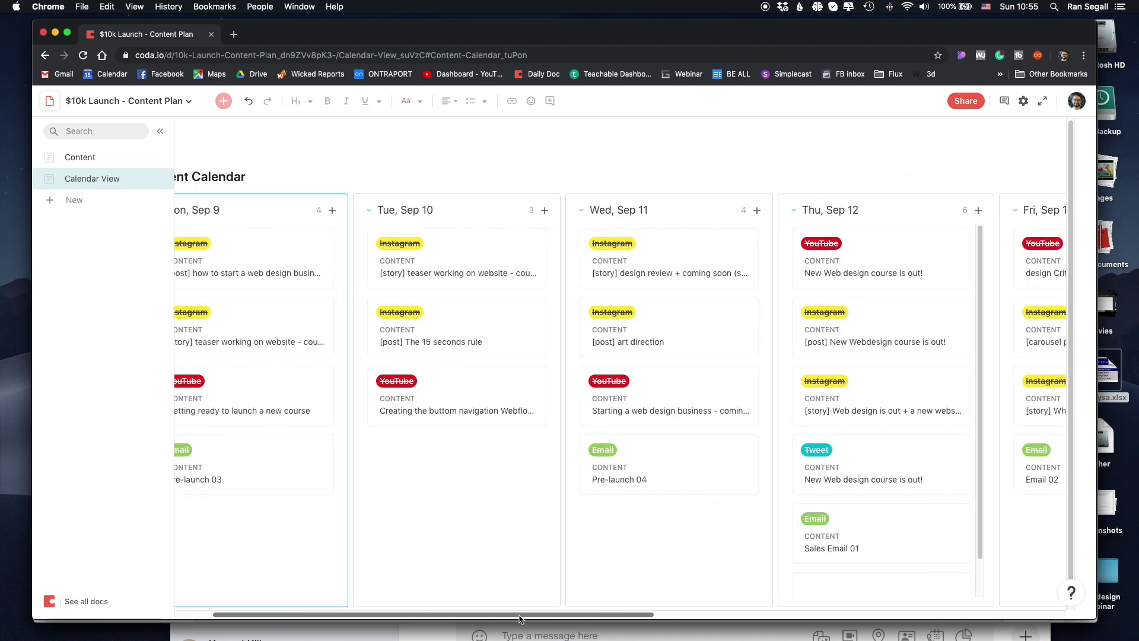
pyautogui.hscroll(12, 522, 254)
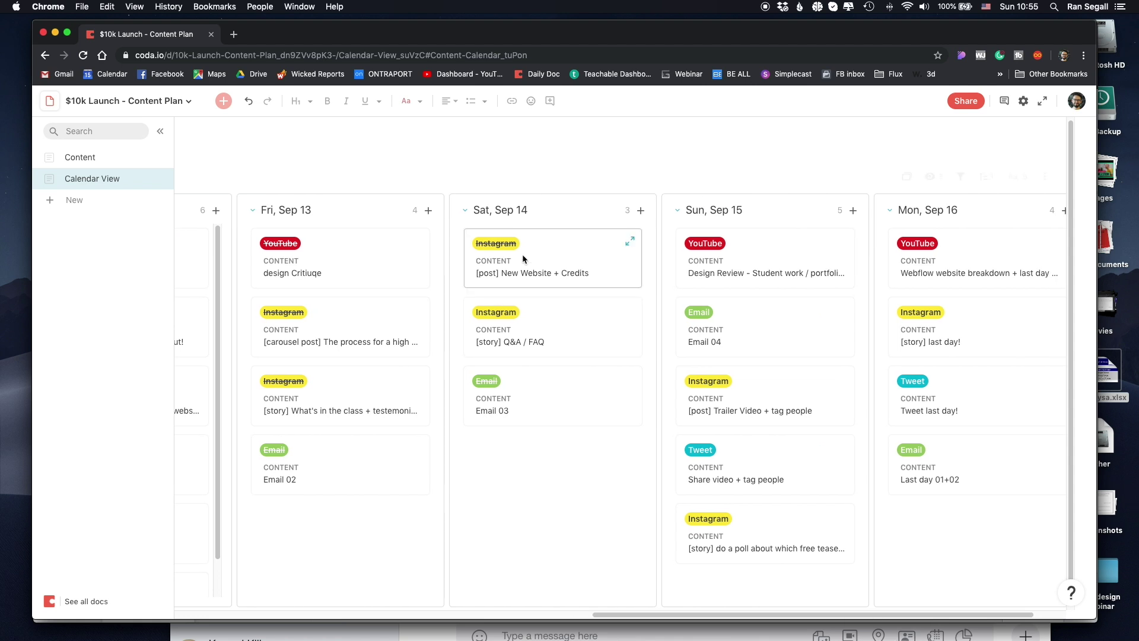
pyautogui.moveTo(621, 614); pyautogui.dragTo(652, 614)
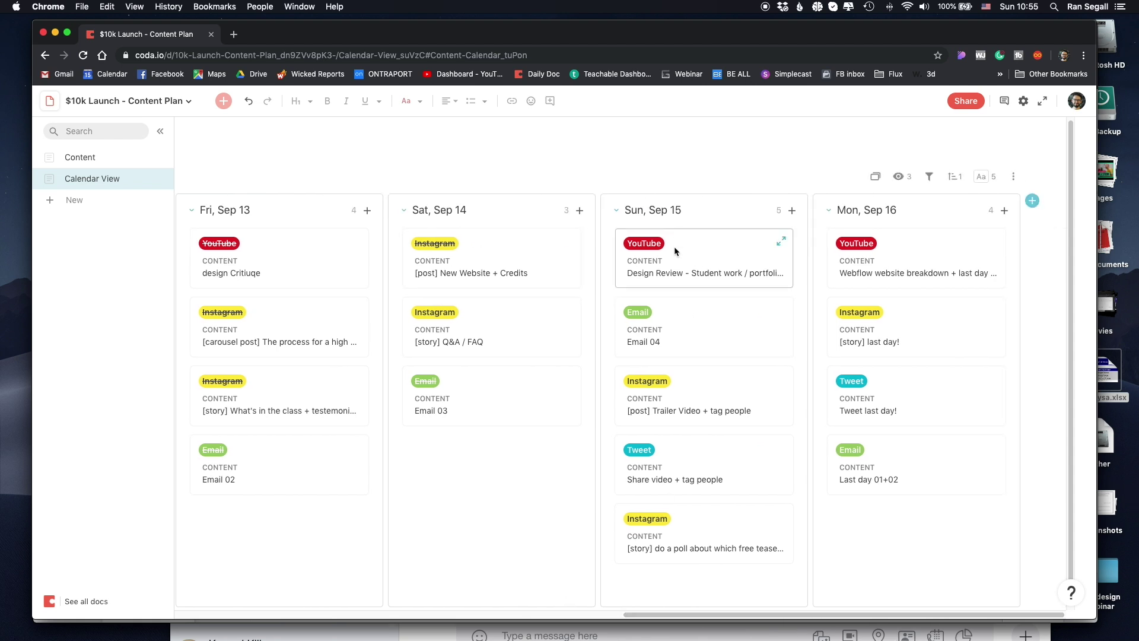
pyautogui.click(688, 264)
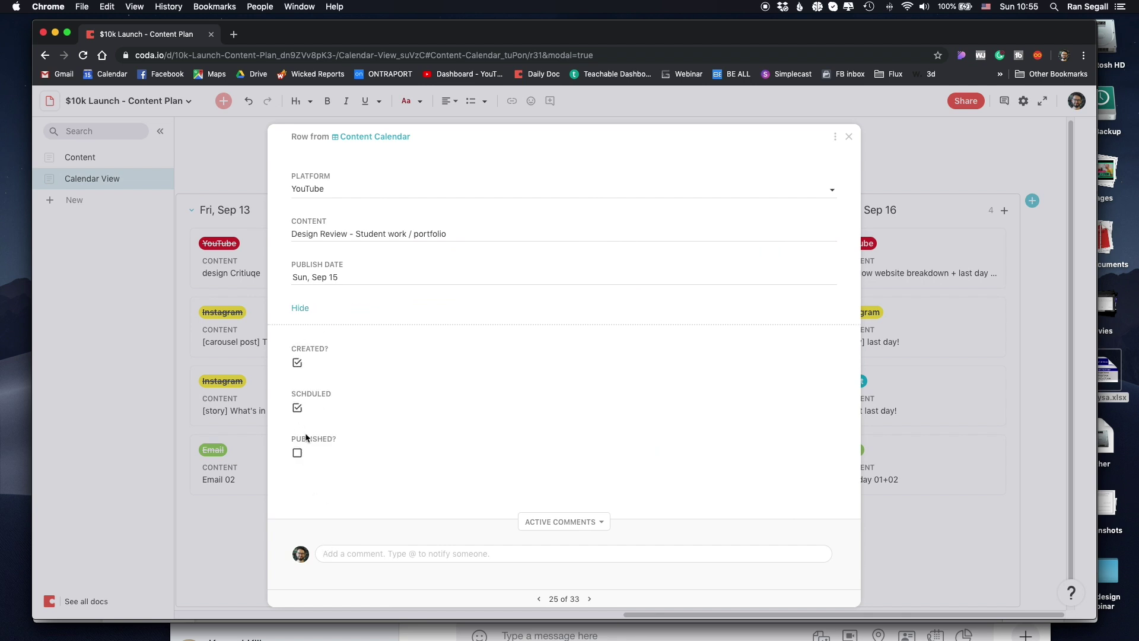
pyautogui.click(229, 538)
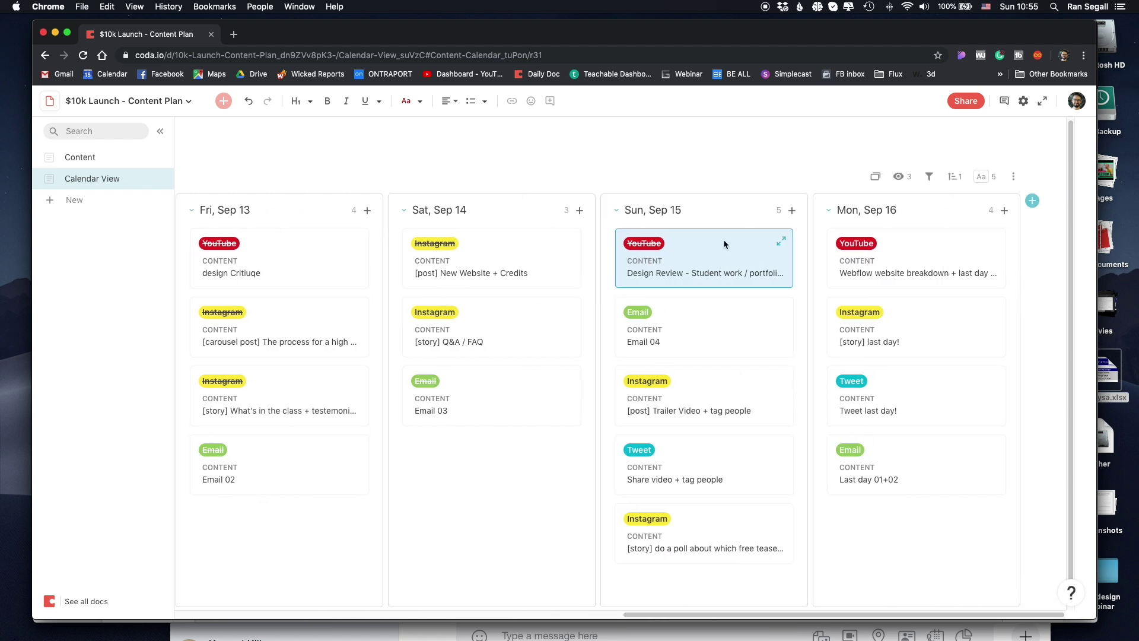
pyautogui.moveTo(678, 329)
pyautogui.mouseDown()
pyautogui.moveTo(854, 286)
pyautogui.moveTo(810, 291)
pyautogui.moveTo(857, 265)
pyautogui.moveTo(706, 308)
pyautogui.moveTo(860, 276)
pyautogui.moveTo(671, 315)
pyautogui.mouseUp()
pyautogui.scroll(-1, 691, 279)
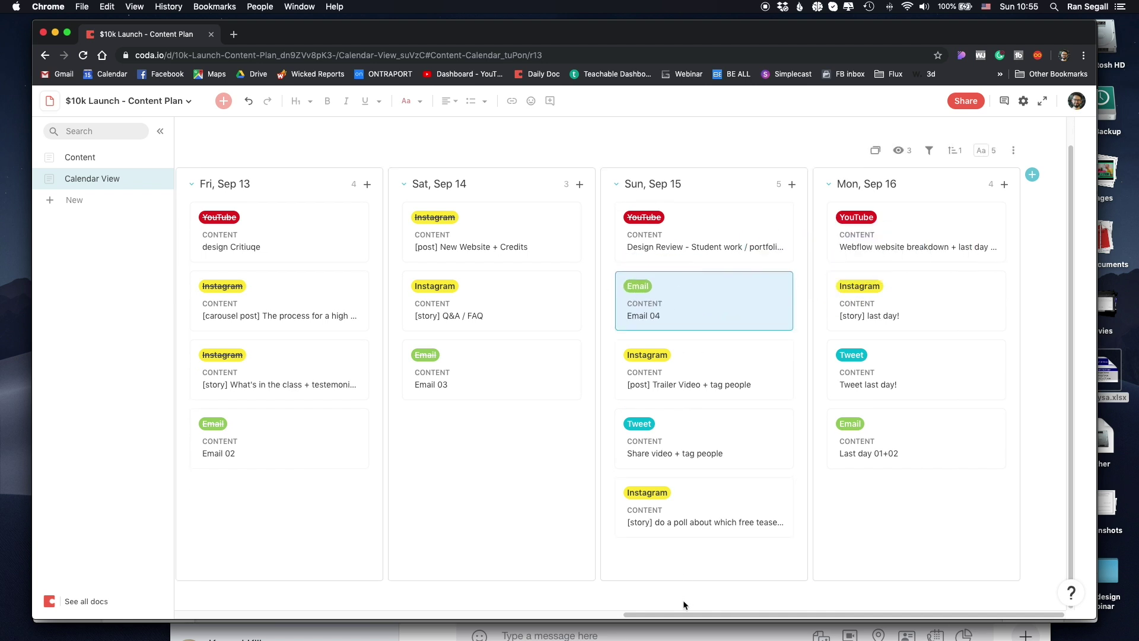